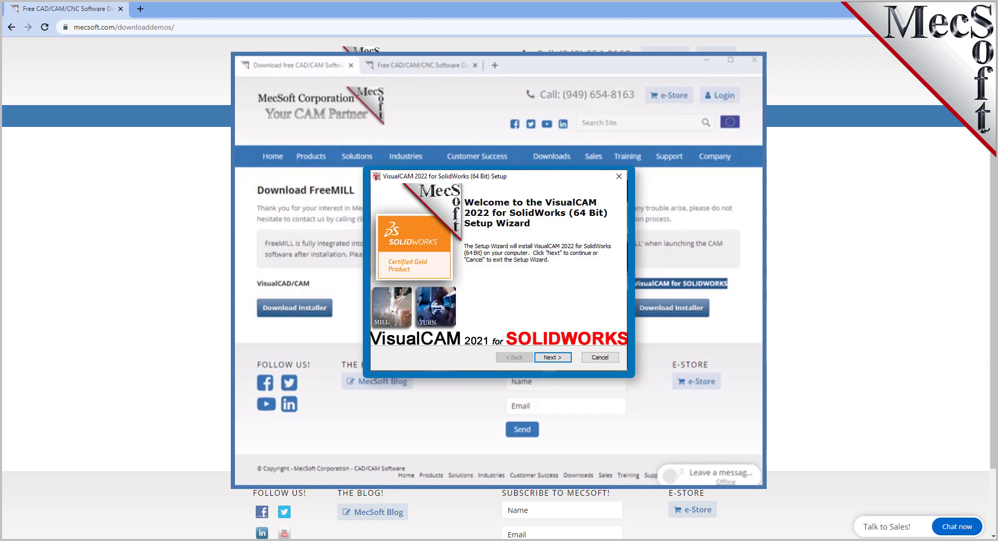
Install VisualCAM 2022 for SolidWorks into the default folder, accepting the licence agreement.
{"action": "left_click", "coordinate": [555, 358]}
{"action": "left_click", "coordinate": [556, 358]}
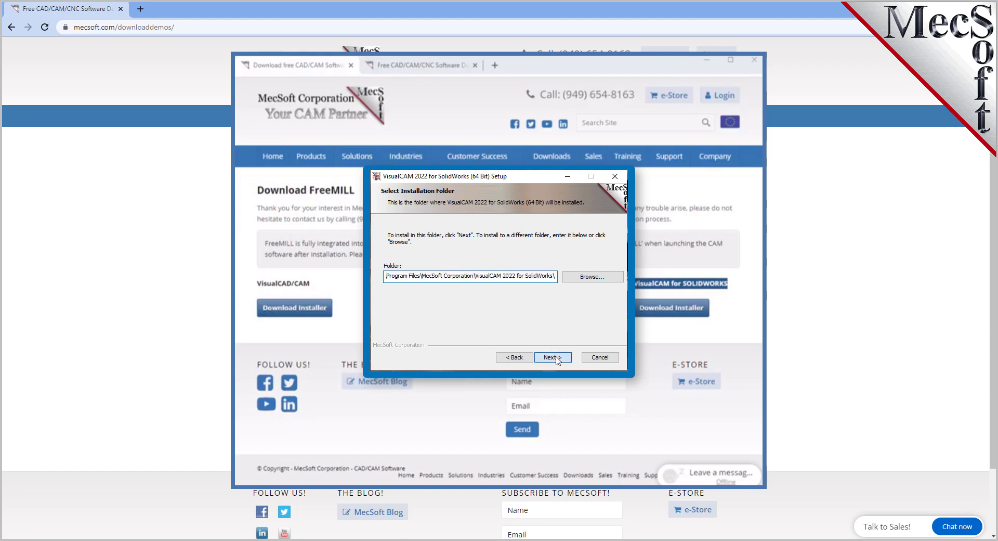
{"action": "left_click", "coordinate": [419, 317]}
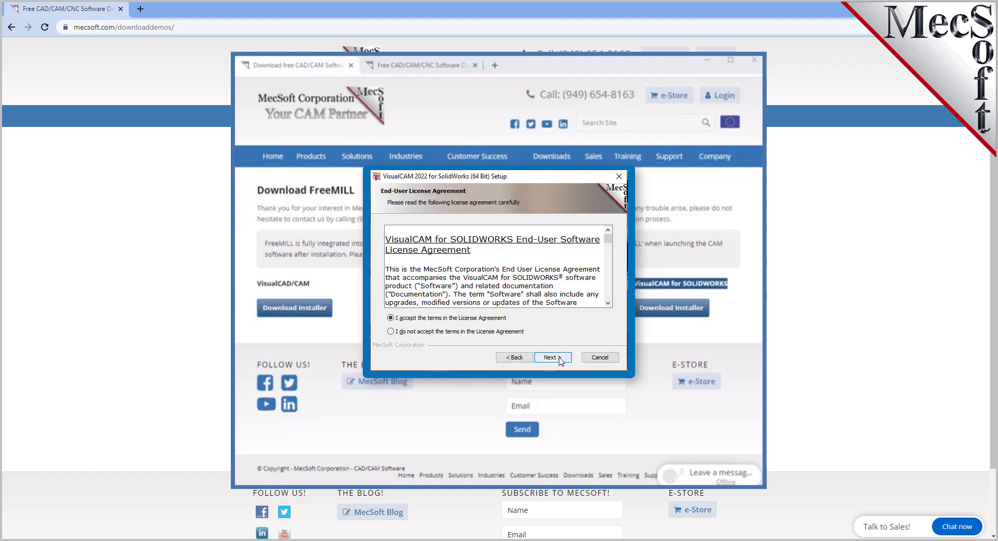
{"action": "left_click", "coordinate": [559, 358]}
{"action": "left_click", "coordinate": [560, 359]}
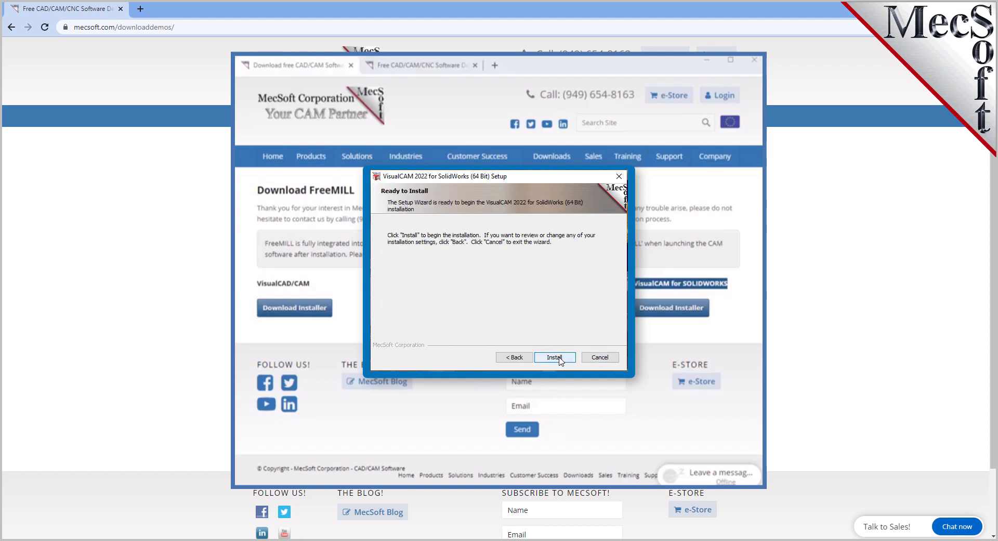
{"action": "left_click", "coordinate": [560, 359]}
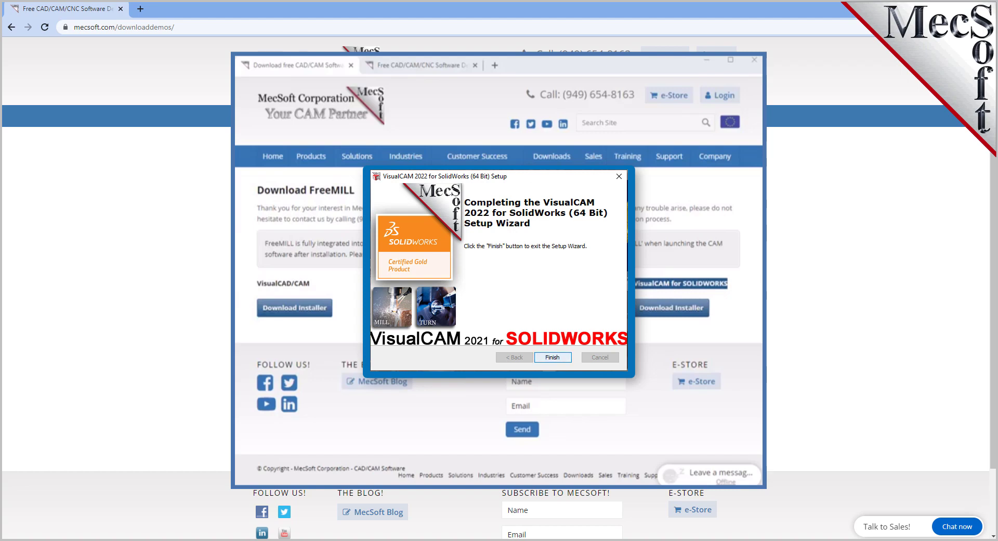
Close the completed VisualCAM 2022 for SolidWorks setup wizard.
{"action": "key", "text": "Return"}
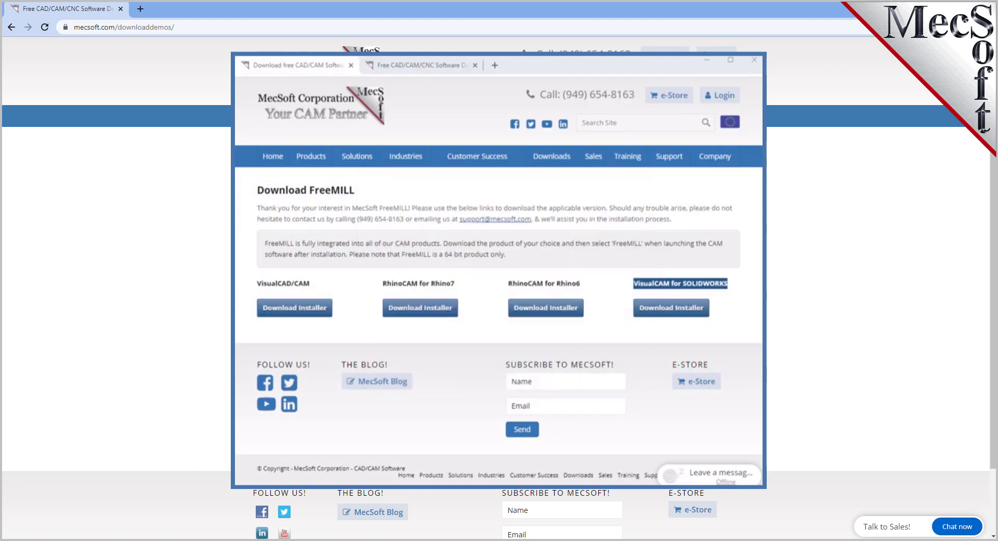